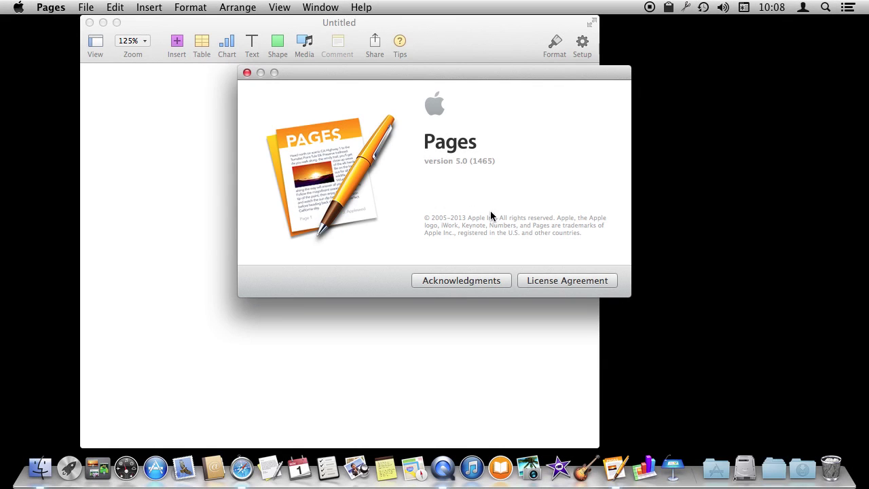
# Show the page layout outlines and paste the lorem ipsum paragraphs into the blank document body.
pyautogui.click(246, 72)
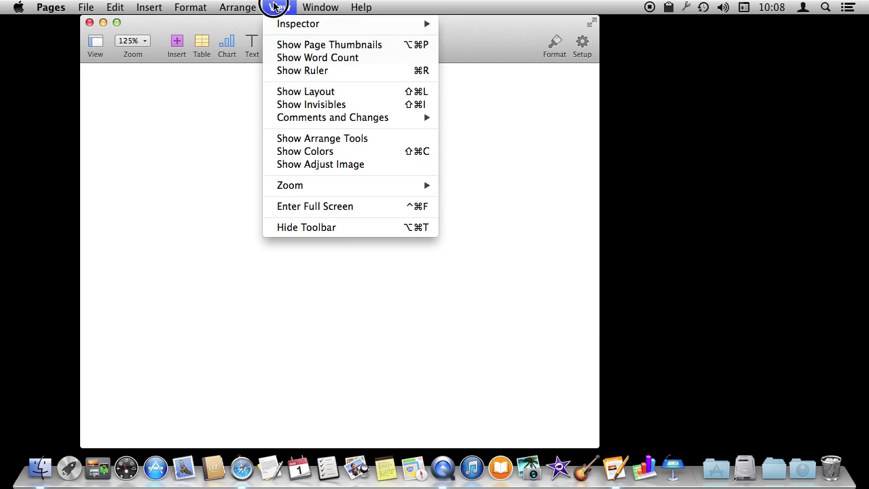
pyautogui.click(294, 93)
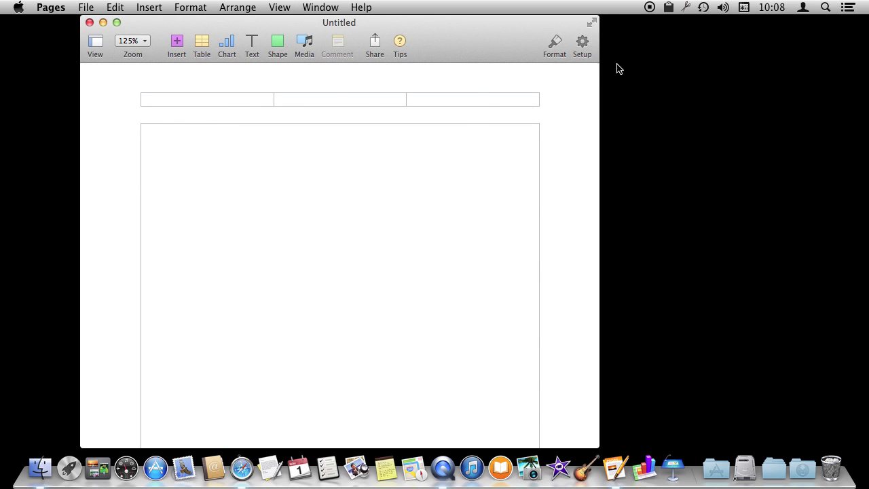
pyautogui.press('cmd+v')
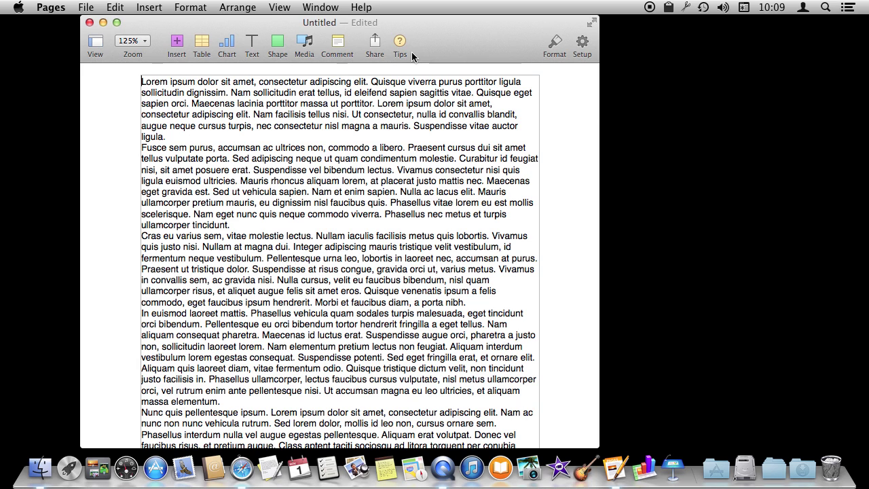
# Insert the thatched cottage photo PA080003 from the photo library into the document.
pyautogui.click(301, 45)
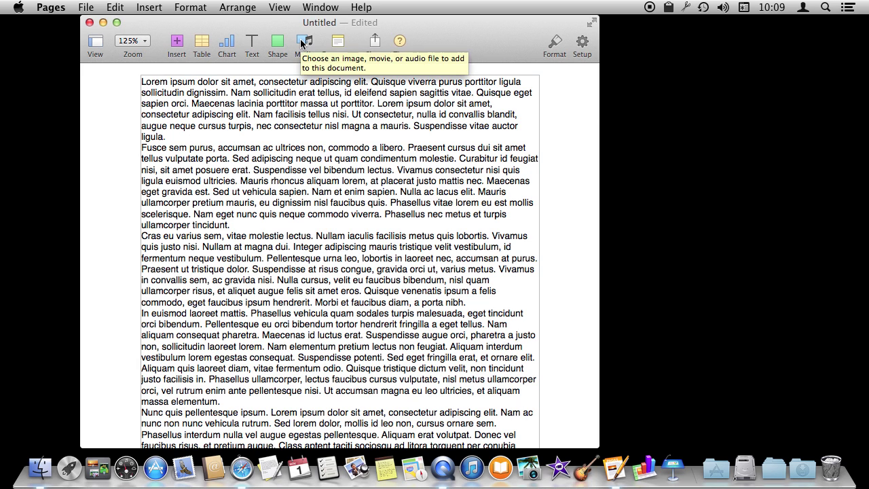
pyautogui.click(301, 43)
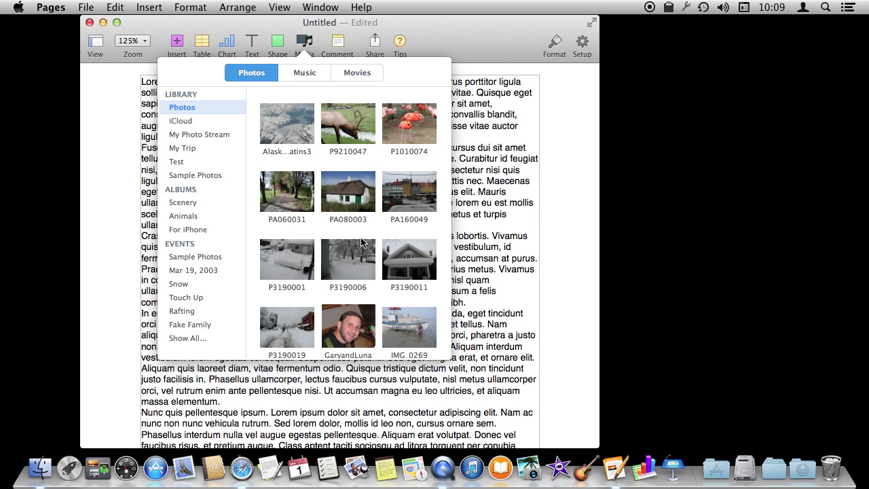
pyautogui.click(354, 198)
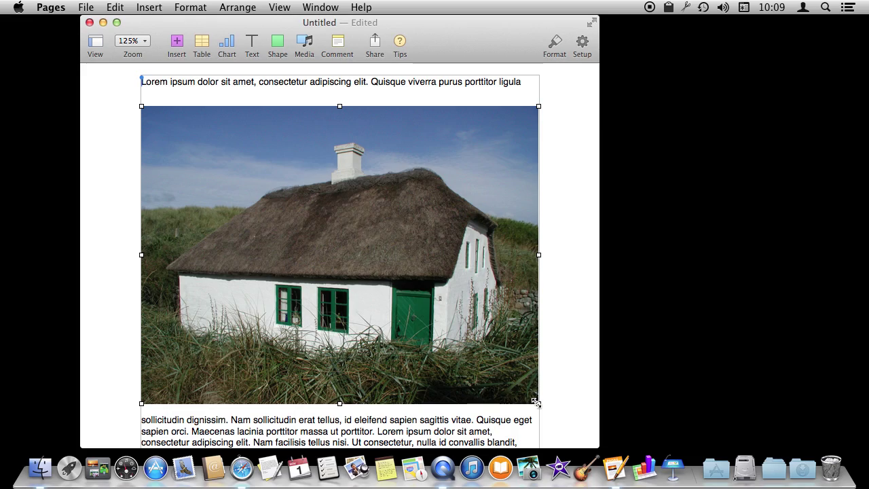
# Shrink the cottage photo to just under half the text width and place it against the right margin beside the second paragraph.
pyautogui.moveTo(536, 403); pyautogui.dragTo(323, 242)
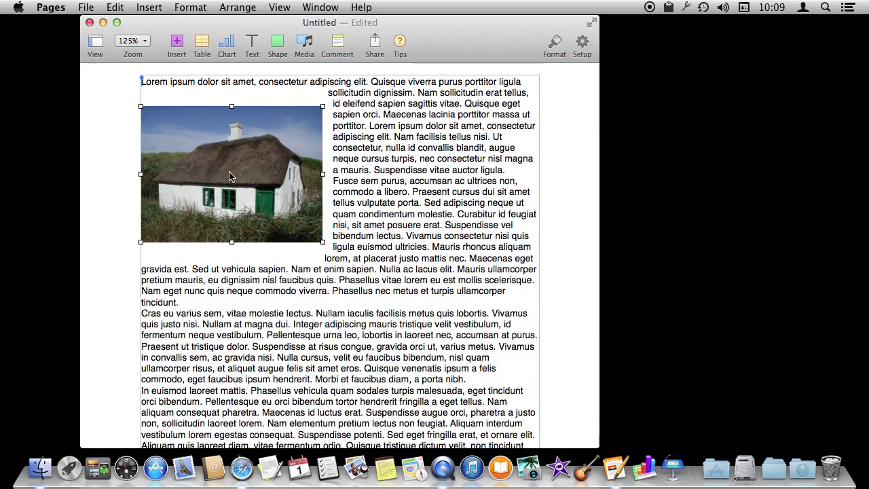
pyautogui.moveTo(226, 173); pyautogui.dragTo(446, 221)
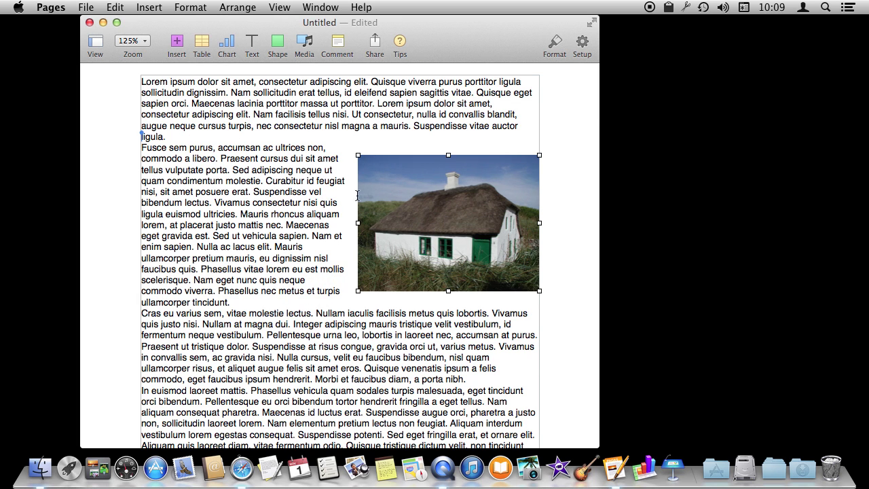
pyautogui.moveTo(458, 225)
pyautogui.mouseDown()
pyautogui.moveTo(235, 219)
pyautogui.moveTo(462, 226)
pyautogui.moveTo(459, 211)
pyautogui.mouseUp()
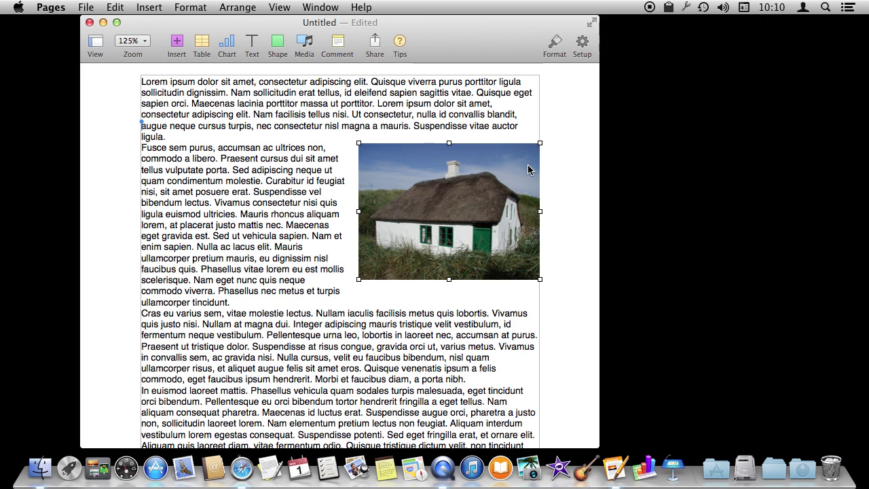
# Try several preset image styles on the cottage photo, ending with the plain borderless style.
pyautogui.click(555, 46)
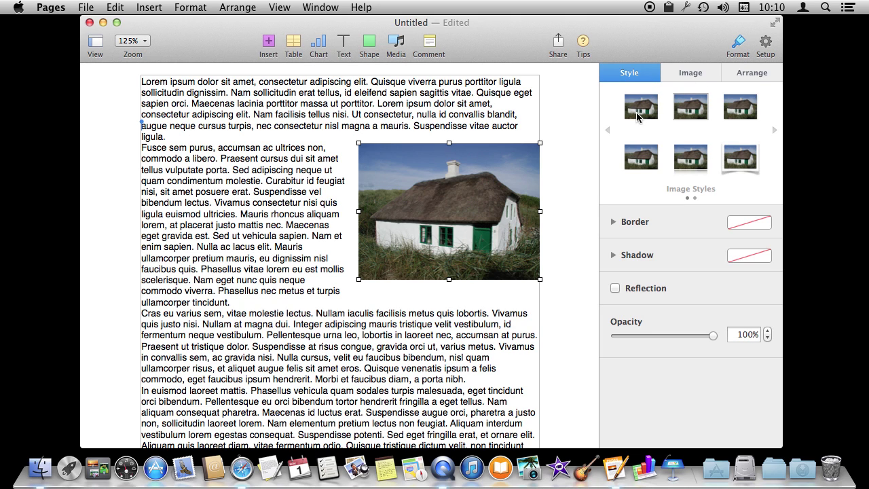
pyautogui.click(690, 113)
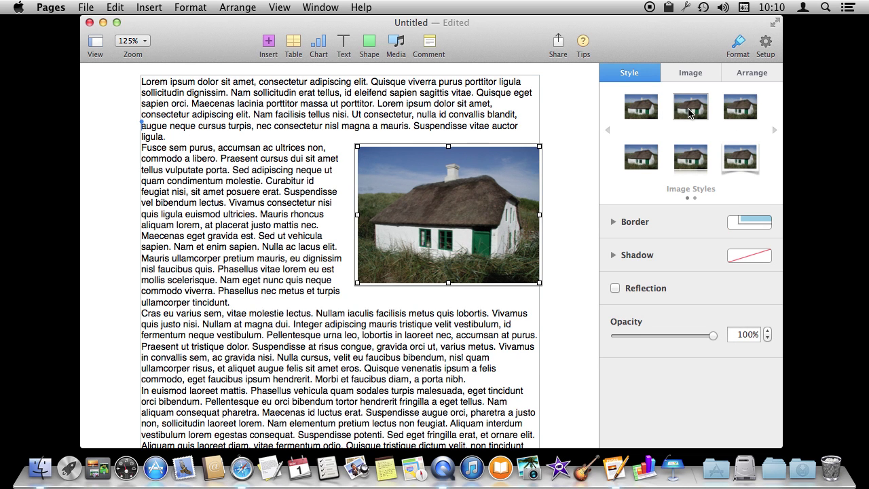
pyautogui.click(744, 163)
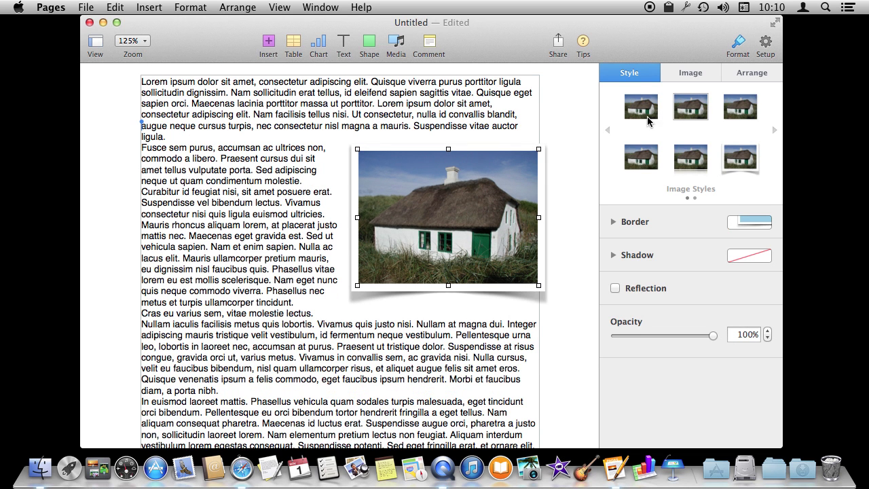
pyautogui.click(642, 158)
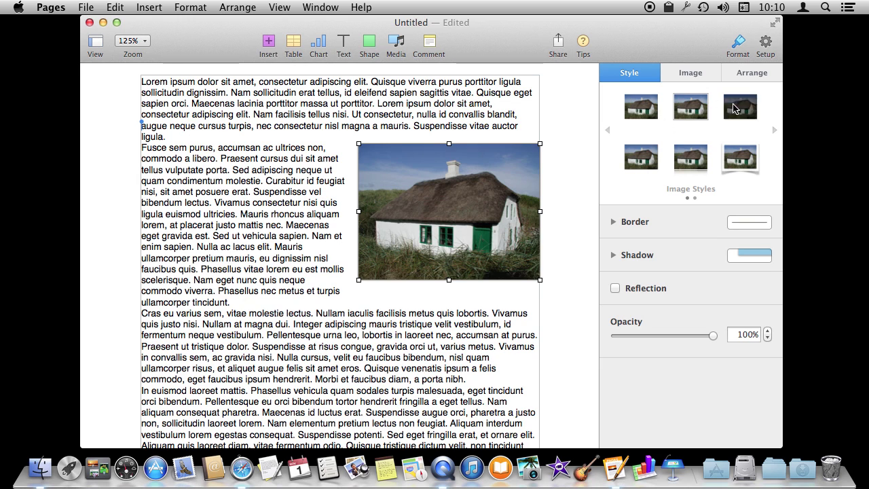
pyautogui.click(644, 110)
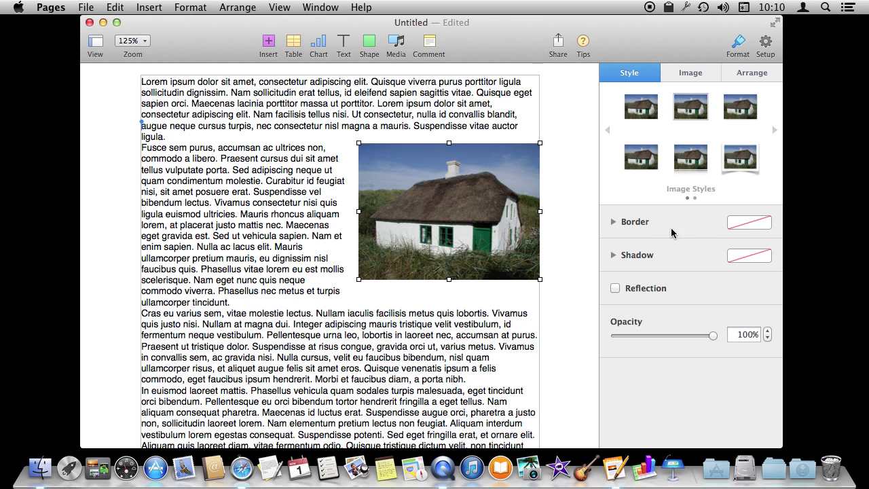
# Apply the preset picture frame style to the cottage photo and try the rough black brush-stroke frame.
pyautogui.click(691, 114)
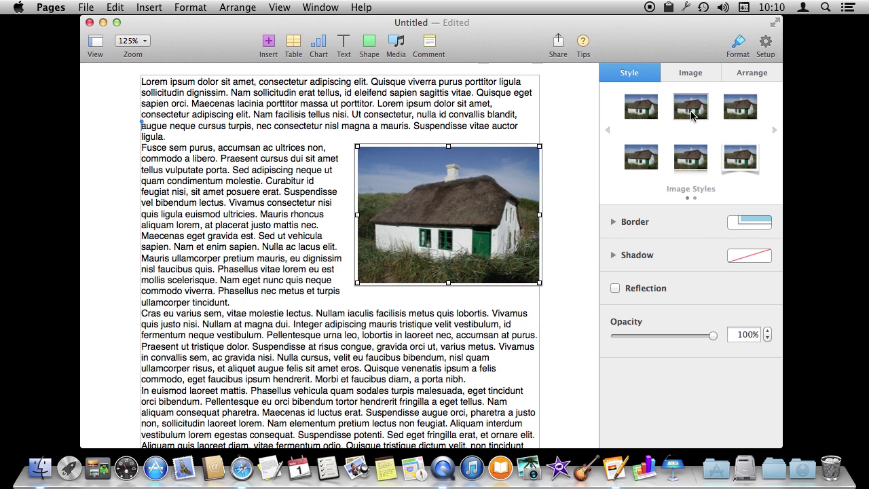
pyautogui.click(613, 222)
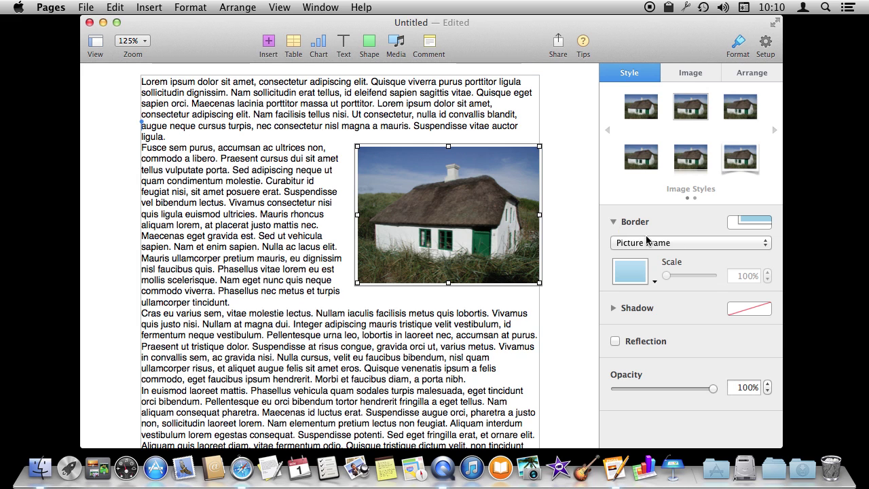
pyautogui.moveTo(647, 239); pyautogui.dragTo(633, 286)
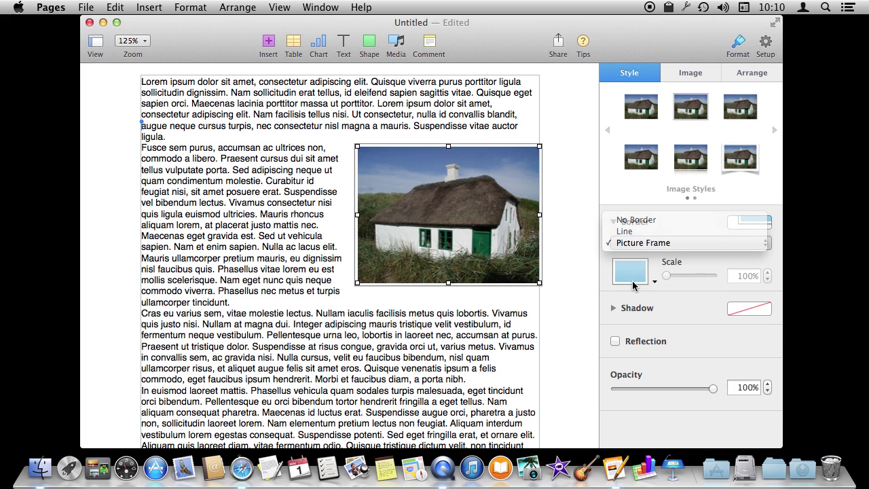
pyautogui.click(650, 285)
pyautogui.click(741, 297)
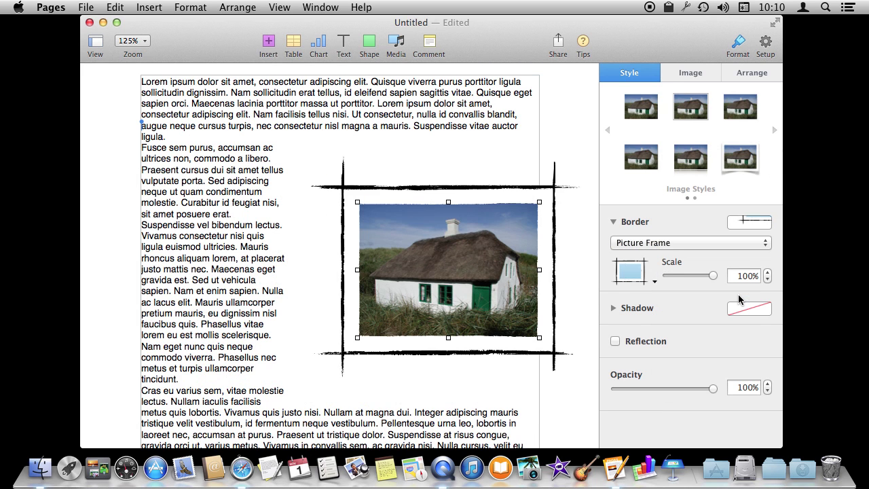
# Change the photo's border to a 5 pt black Line.
pyautogui.click(648, 244)
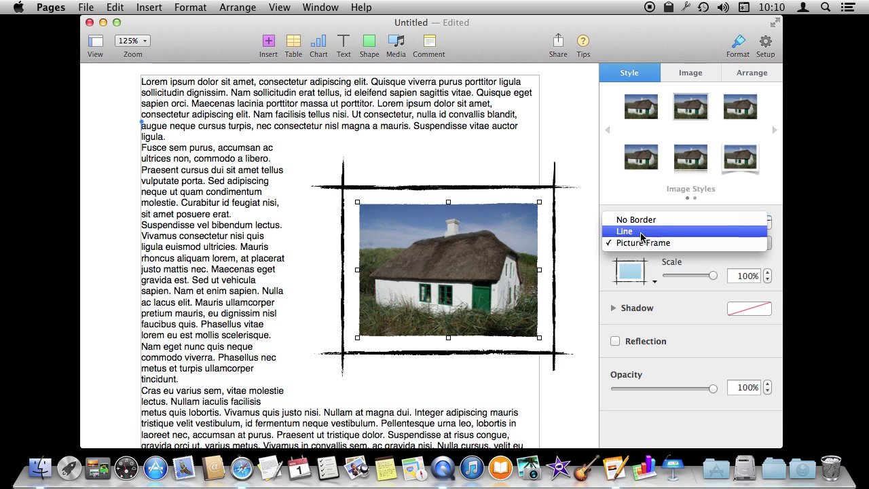
pyautogui.click(640, 232)
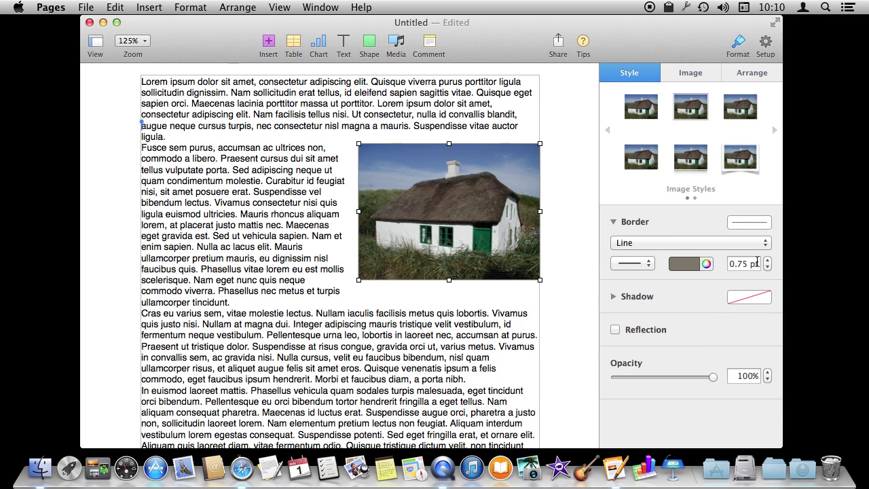
pyautogui.click(768, 260)
pyautogui.click(767, 262)
pyautogui.click(694, 264)
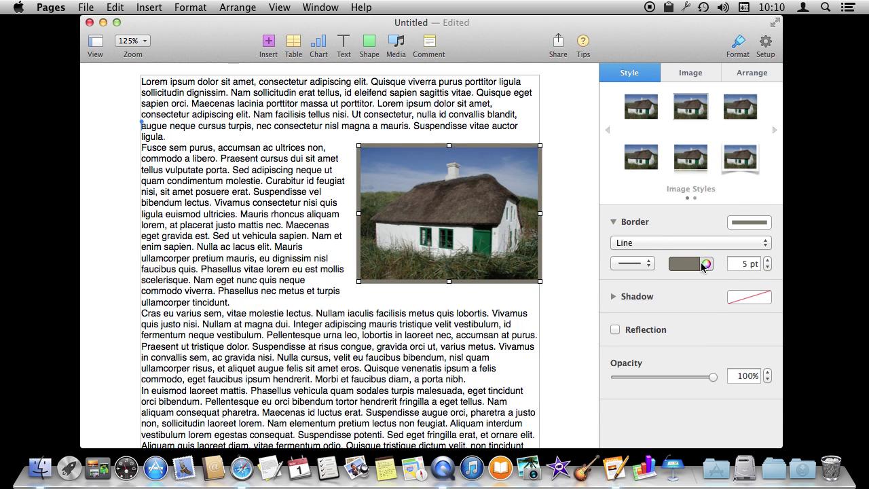
pyautogui.click(615, 293)
# Try the Drop, Contact and Curved shadows on the cottage photo, then set its shadow back to None.
pyautogui.click(615, 297)
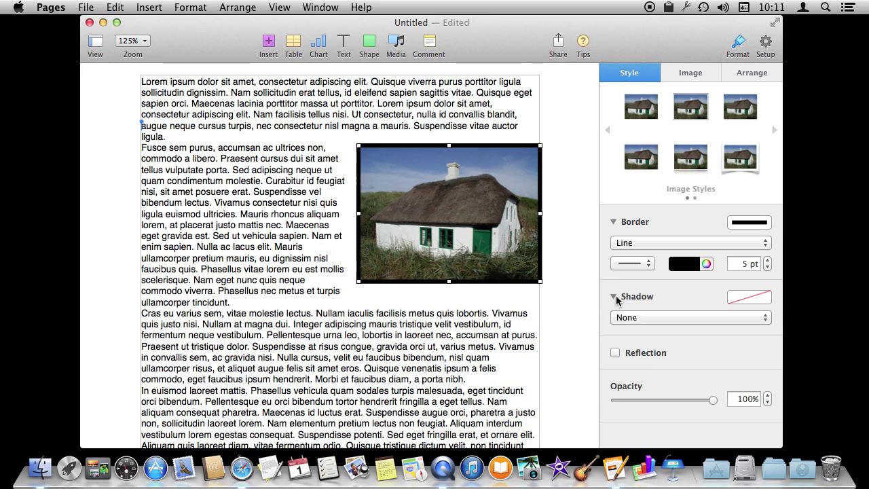
pyautogui.click(630, 319)
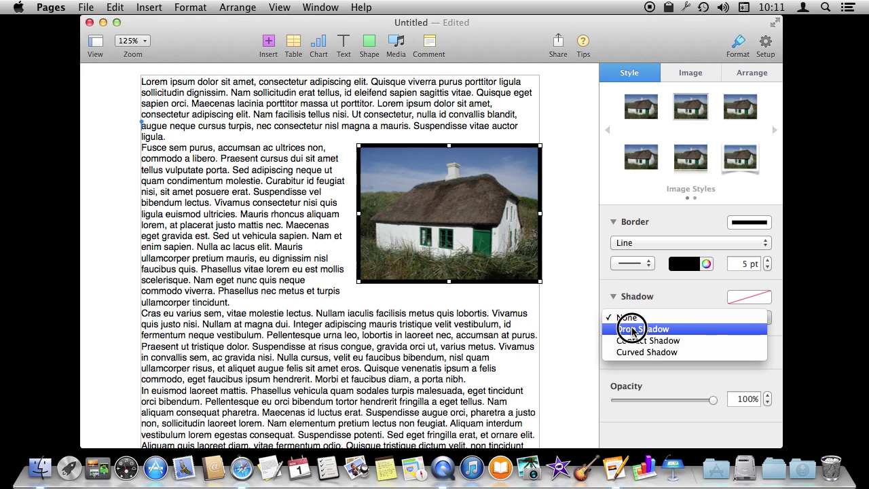
pyautogui.click(633, 330)
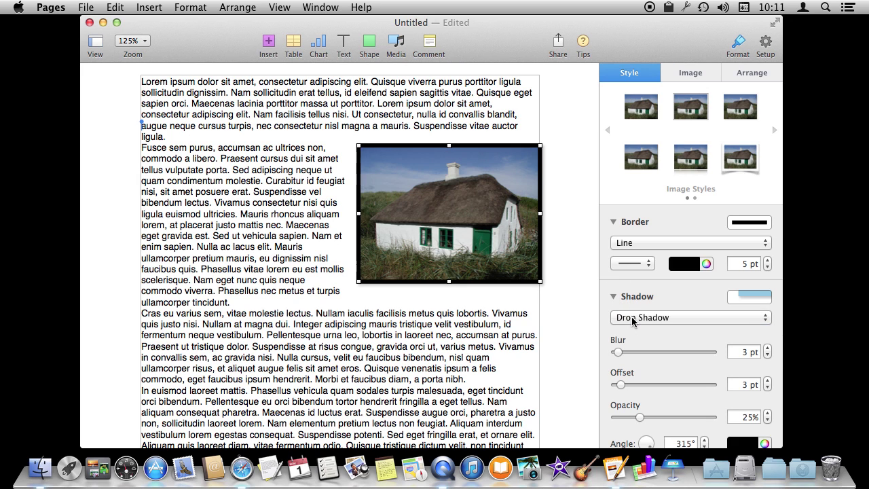
pyautogui.click(633, 319)
pyautogui.click(635, 330)
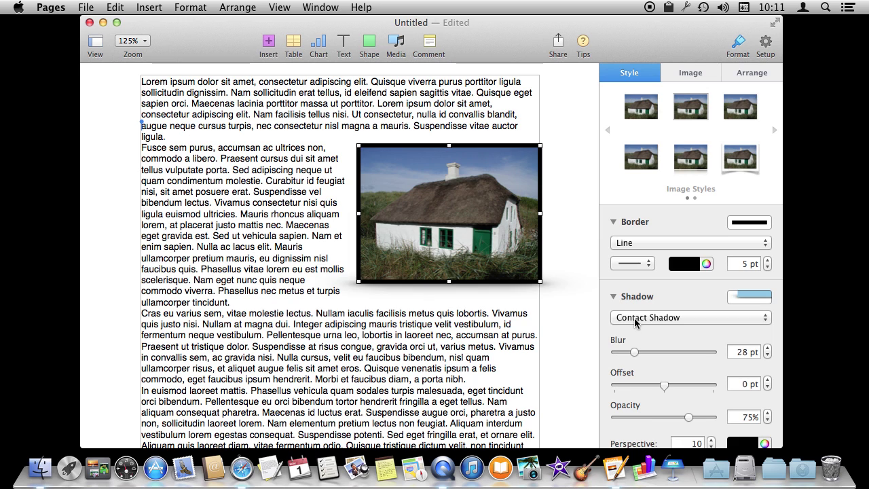
pyautogui.click(637, 320)
pyautogui.click(635, 329)
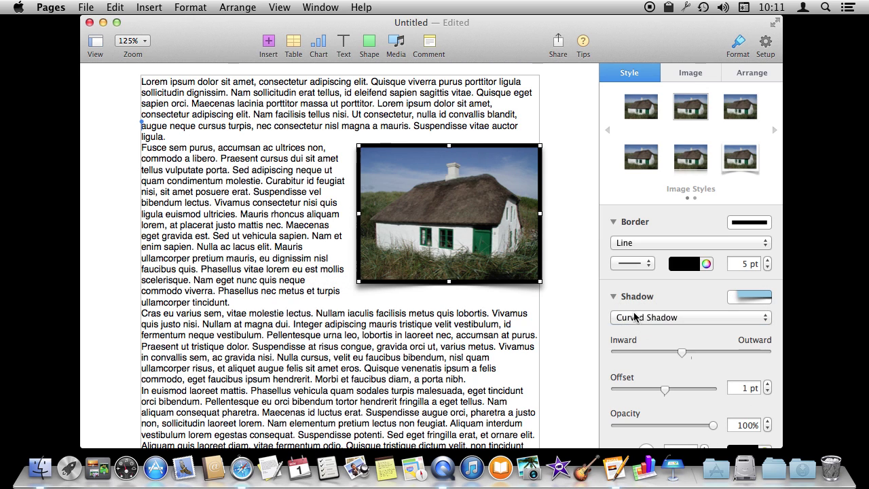
pyautogui.click(632, 318)
pyautogui.click(637, 285)
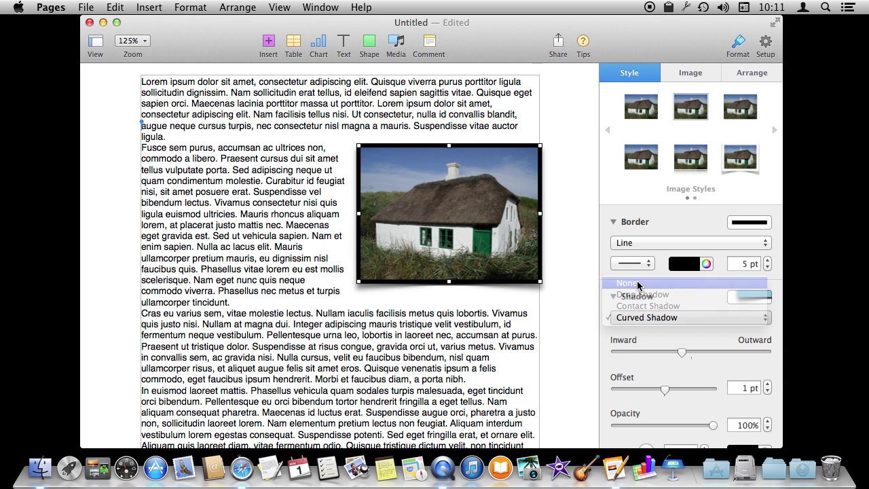
# Try a reflection on the cottage photo, remove it, and test the opacity adjustment, leaving it at 100%.
pyautogui.click(616, 353)
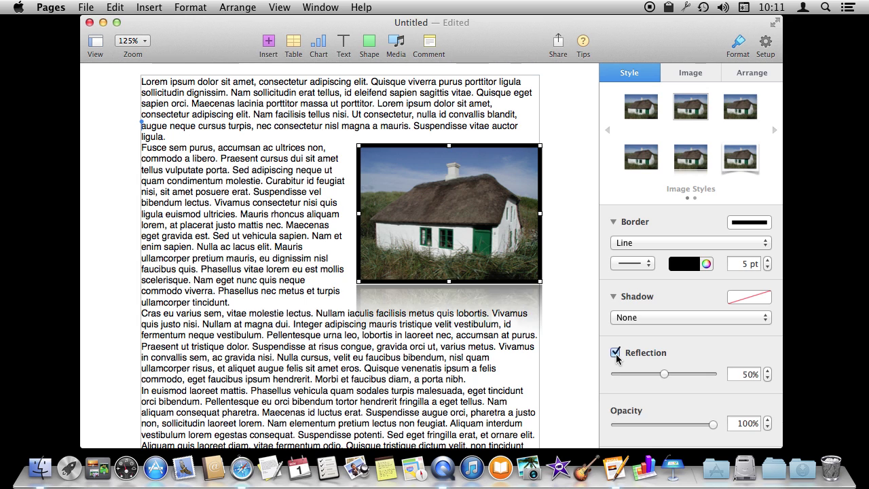
pyautogui.click(616, 353)
pyautogui.moveTo(712, 401)
pyautogui.mouseDown()
pyautogui.moveTo(667, 404)
pyautogui.moveTo(718, 399)
pyautogui.mouseUp()
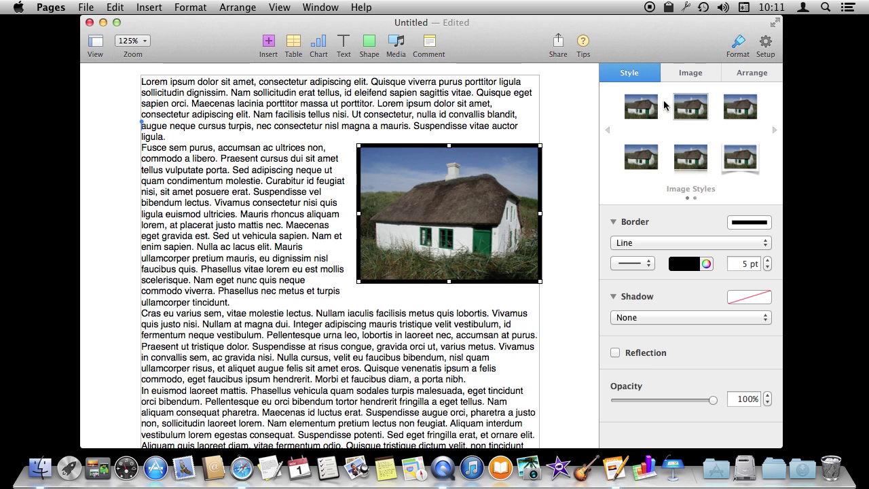
# Try masking the cottage photo by pulling in its lower-left corner, then undo the crop.
pyautogui.click(688, 74)
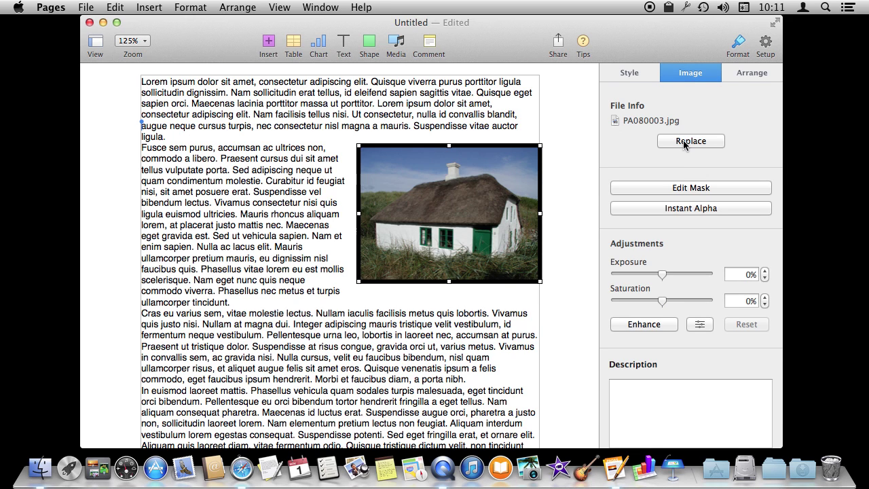
pyautogui.click(663, 188)
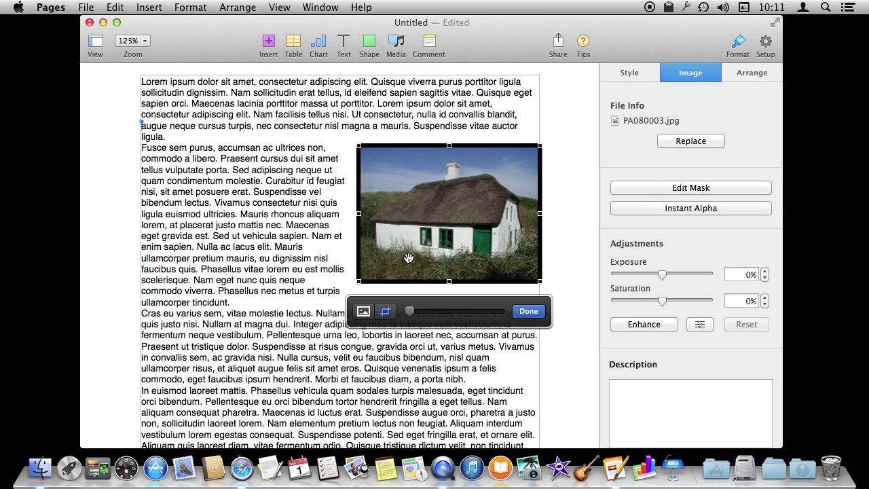
pyautogui.moveTo(358, 281); pyautogui.dragTo(404, 251)
pyautogui.click(528, 311)
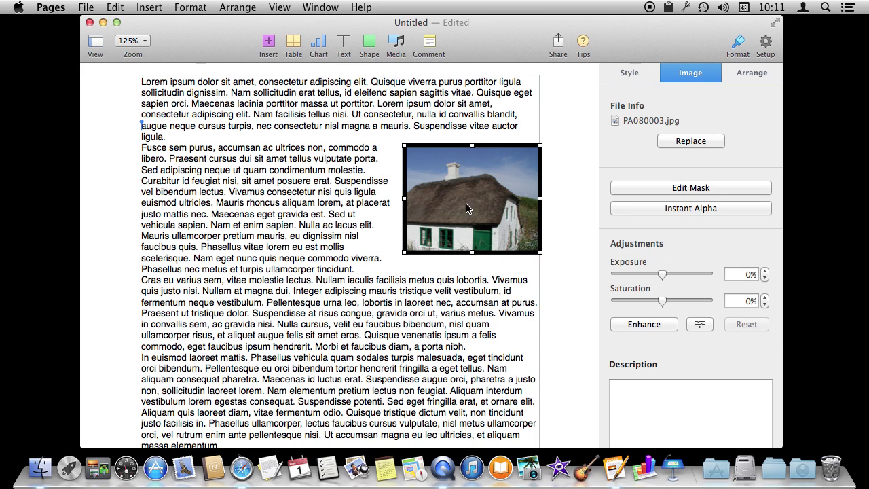
pyautogui.press('super+z')
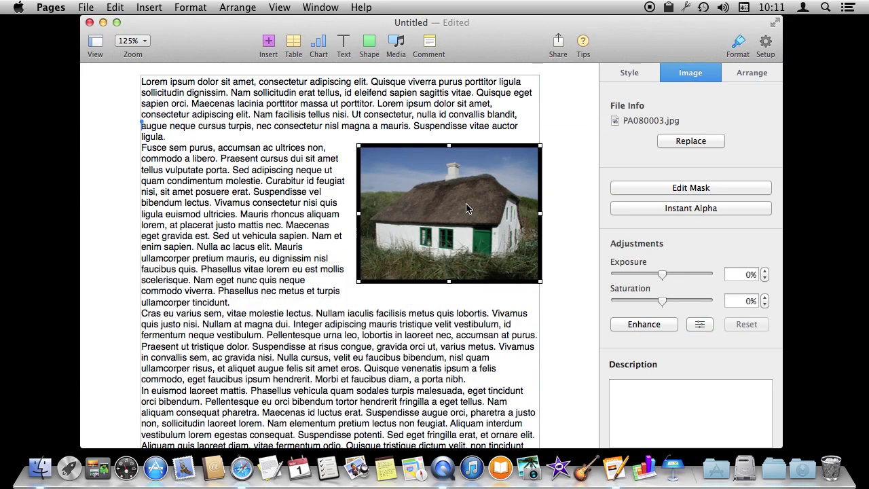
# Try masking the cottage photo from its lower-left corner and shifting the picture inside the mask, then undo the mask changes.
pyautogui.click(683, 188)
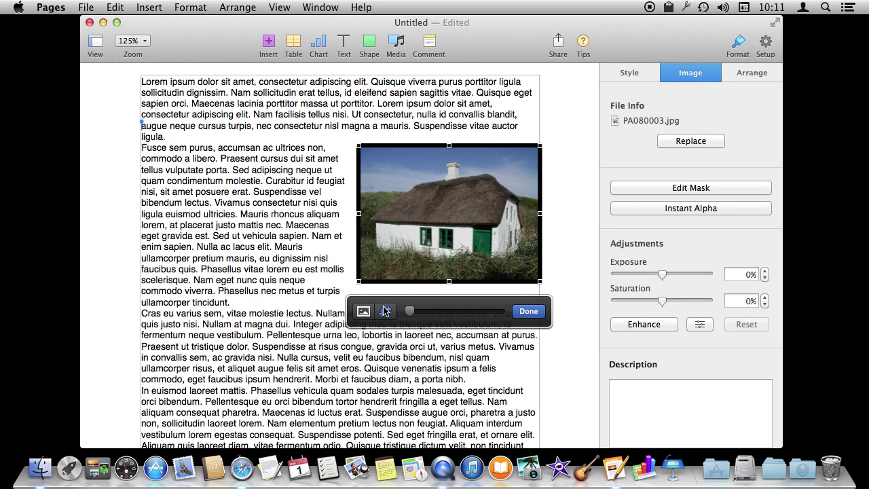
pyautogui.moveTo(359, 281); pyautogui.dragTo(401, 260)
pyautogui.moveTo(465, 200); pyautogui.dragTo(490, 176)
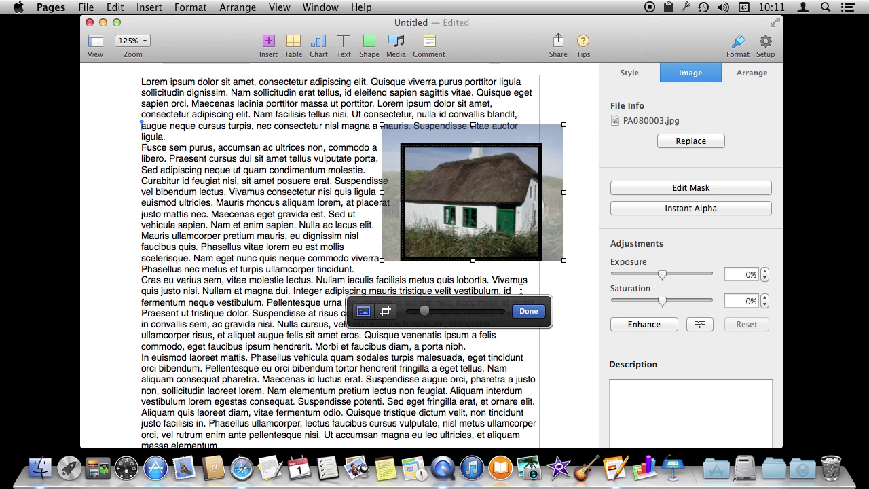
pyautogui.click(529, 312)
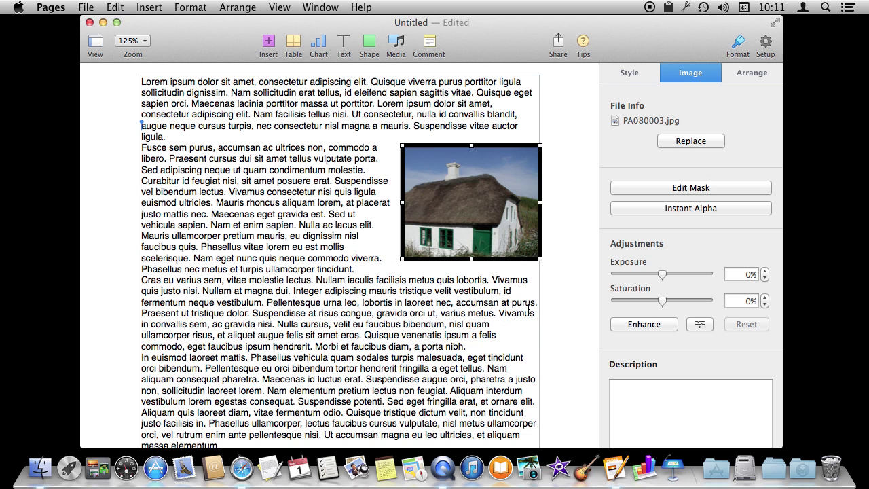
pyautogui.press('super+z')
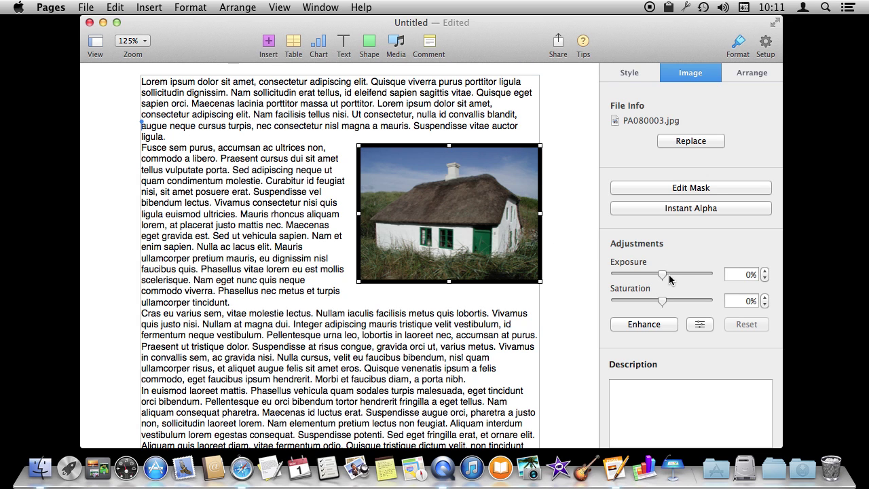
# Try -23% exposure and 59% saturation on the cottage photo, view the detailed image adjustments, then reset them.
pyautogui.moveTo(669, 274); pyautogui.dragTo(690, 299)
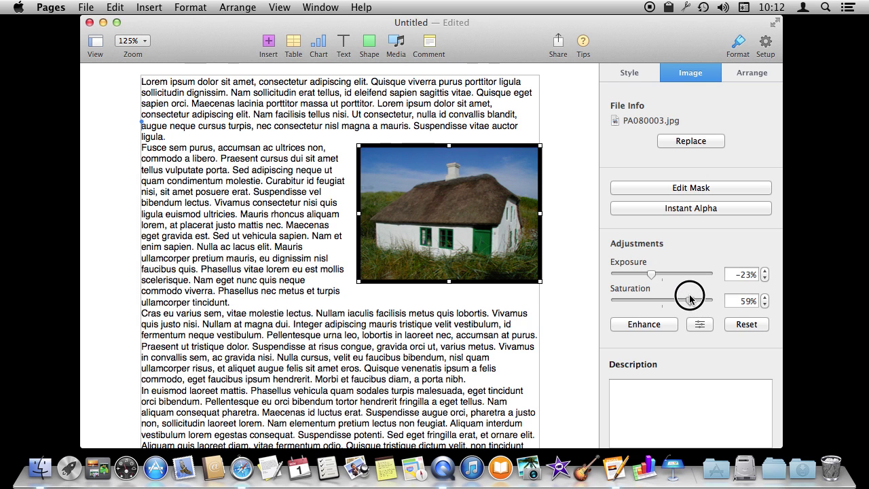
pyautogui.click(702, 325)
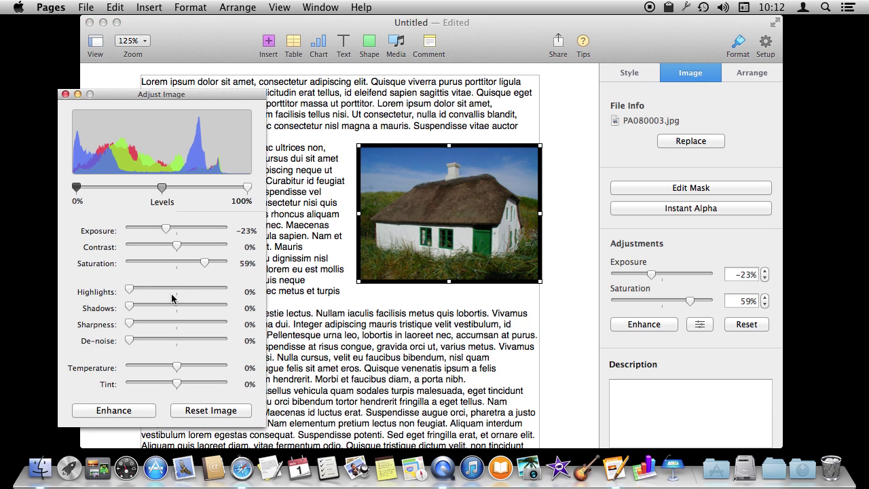
pyautogui.click(65, 94)
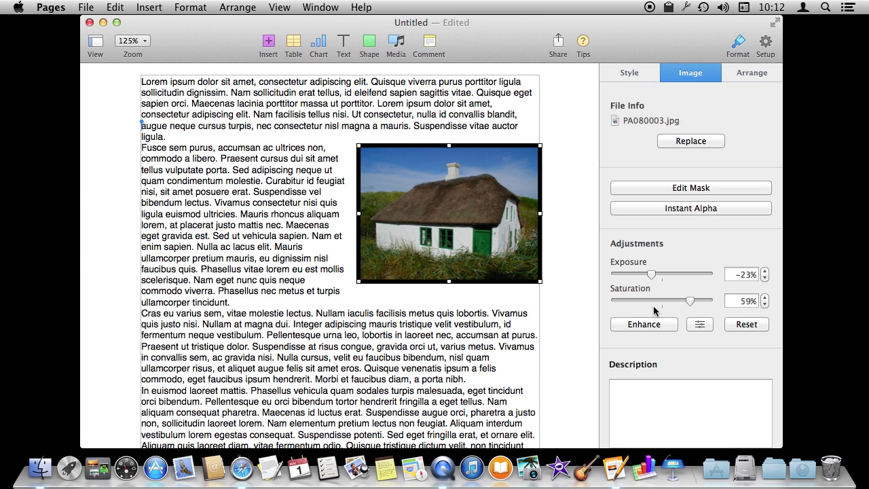
pyautogui.click(746, 324)
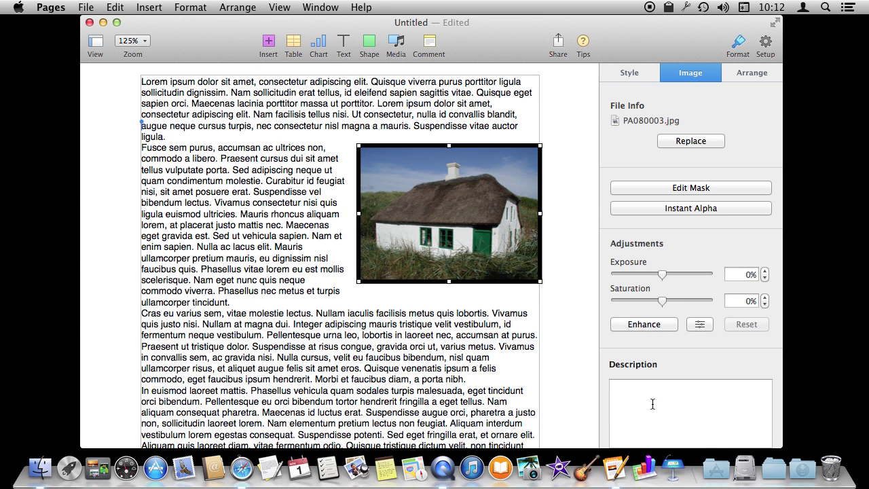
# Try the Around and None text wraps on the cottage photo, and reposition it at X 4.5 in, Y 2.13 in with Automatic wrap.
pyautogui.click(747, 76)
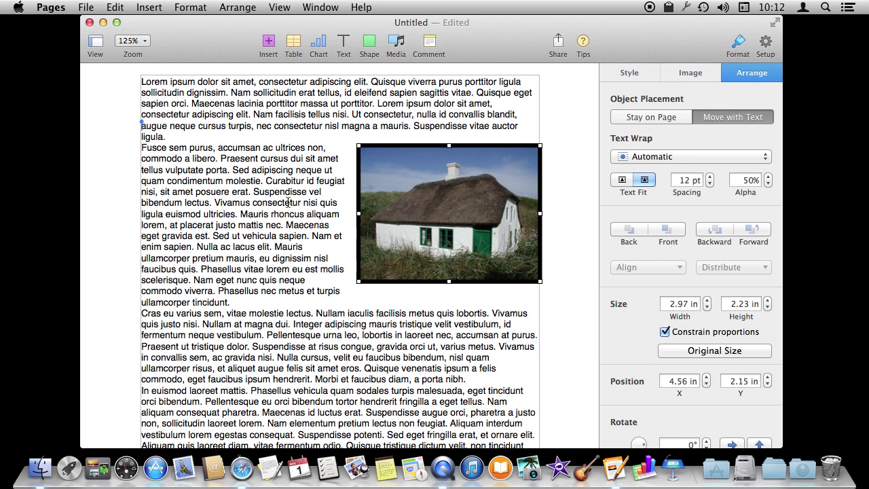
pyautogui.click(664, 157)
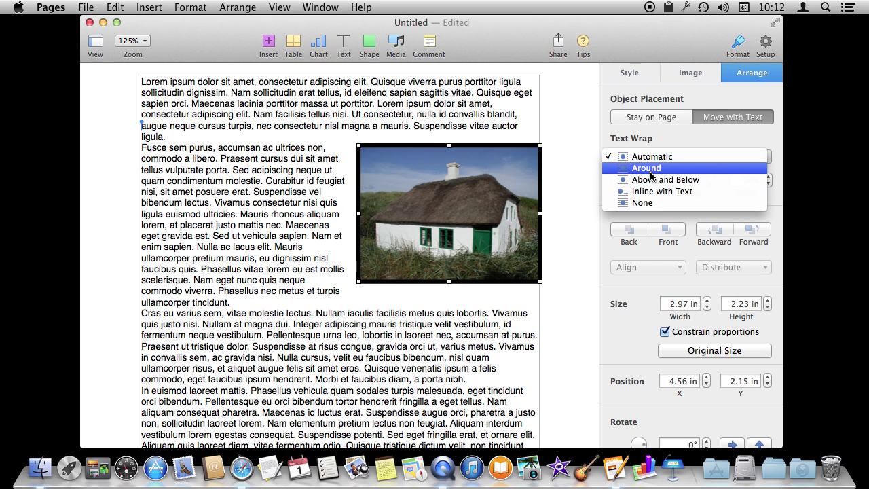
pyautogui.click(650, 170)
pyautogui.moveTo(379, 209); pyautogui.dragTo(442, 213)
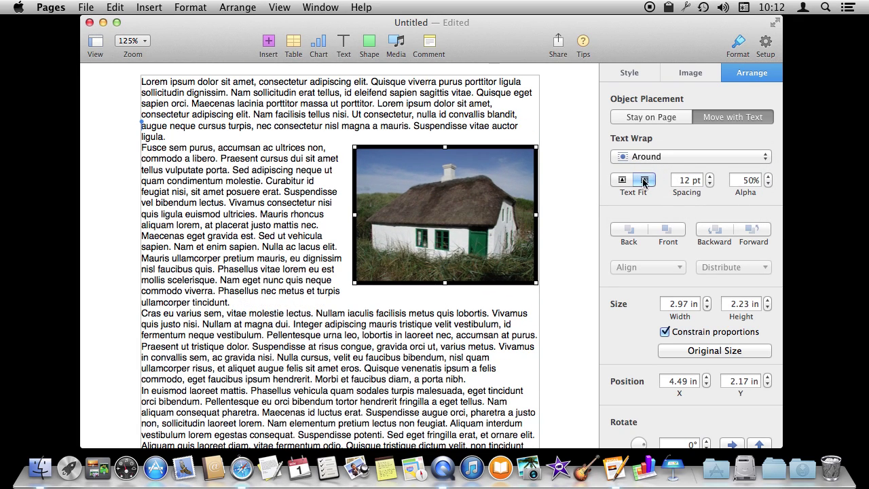
pyautogui.click(646, 156)
pyautogui.click(642, 191)
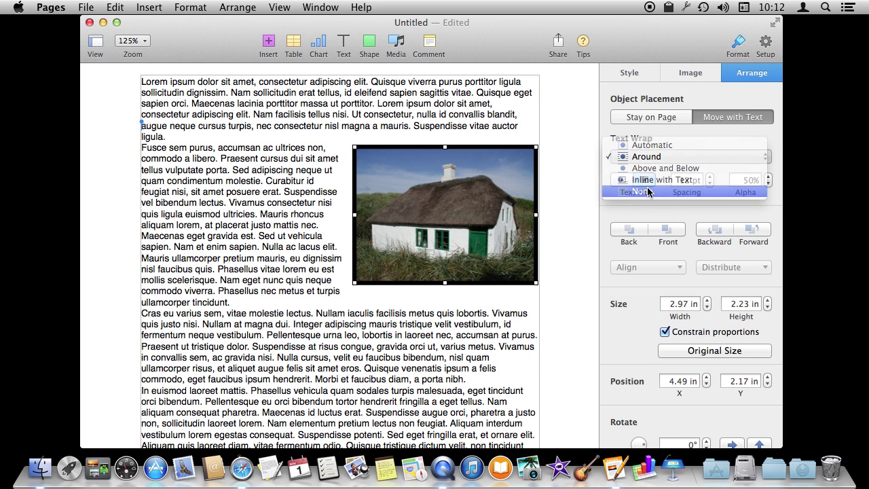
pyautogui.moveTo(445, 215); pyautogui.dragTo(467, 215)
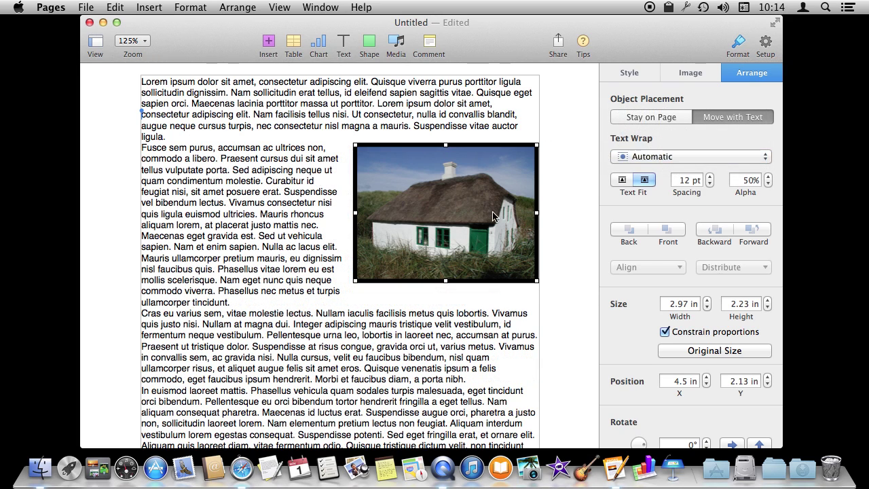
# Insert the elk photo P9210047, shrink it to about 3.27 by 2.45 in, and move it to overlap the cottage photo.
pyautogui.click(389, 44)
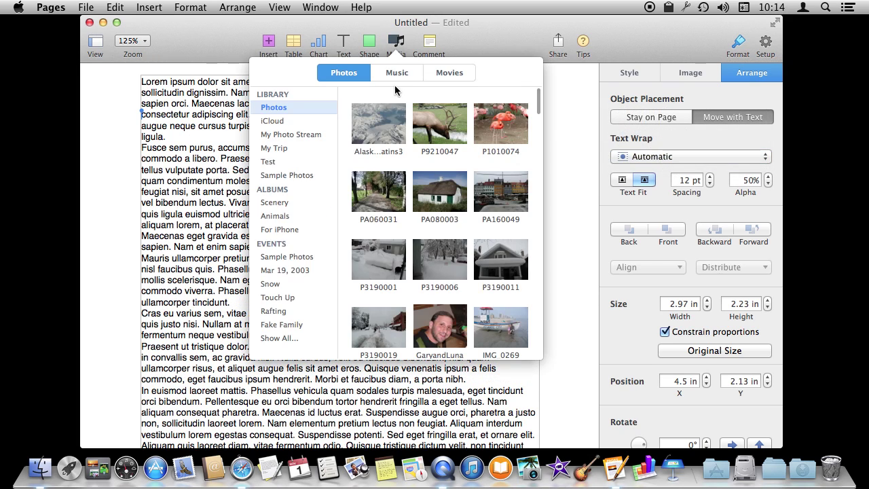
pyautogui.click(430, 136)
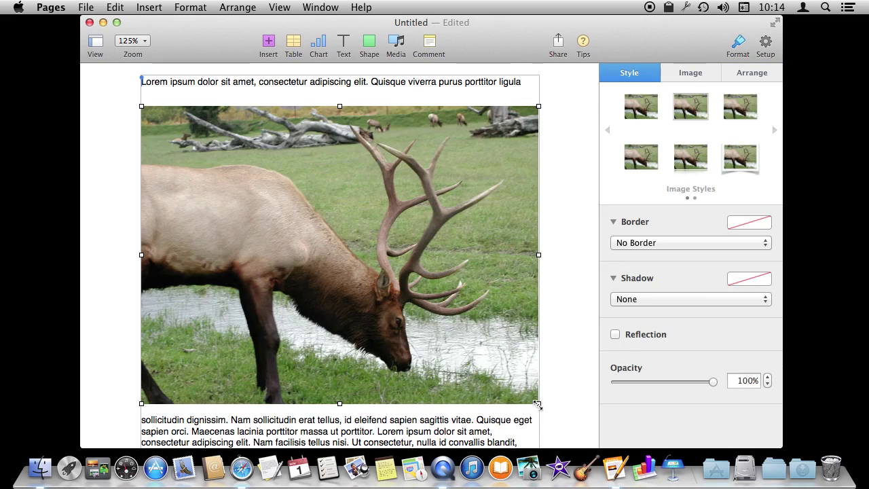
pyautogui.moveTo(538, 403); pyautogui.dragTo(391, 285)
pyautogui.moveTo(290, 188); pyautogui.dragTo(378, 282)
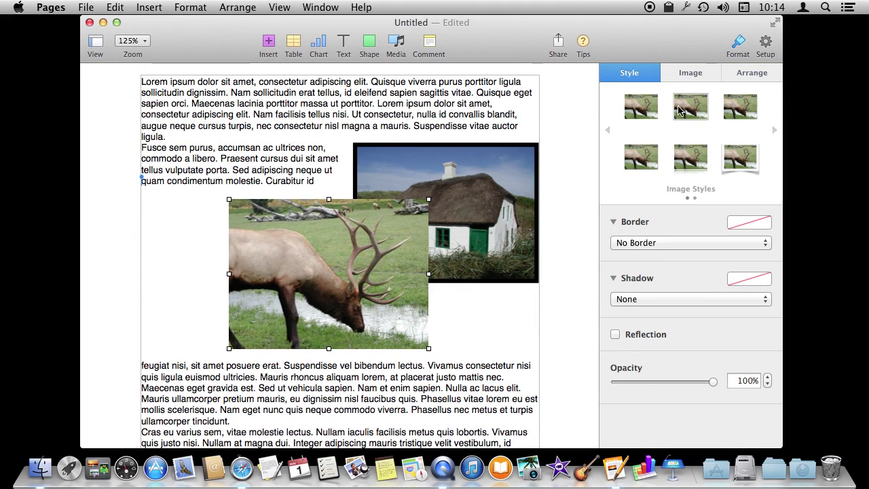
# Try sending the elk photo to the back and bringing it to the front, then delete it.
pyautogui.click(740, 74)
pyautogui.click(628, 231)
pyautogui.click(668, 232)
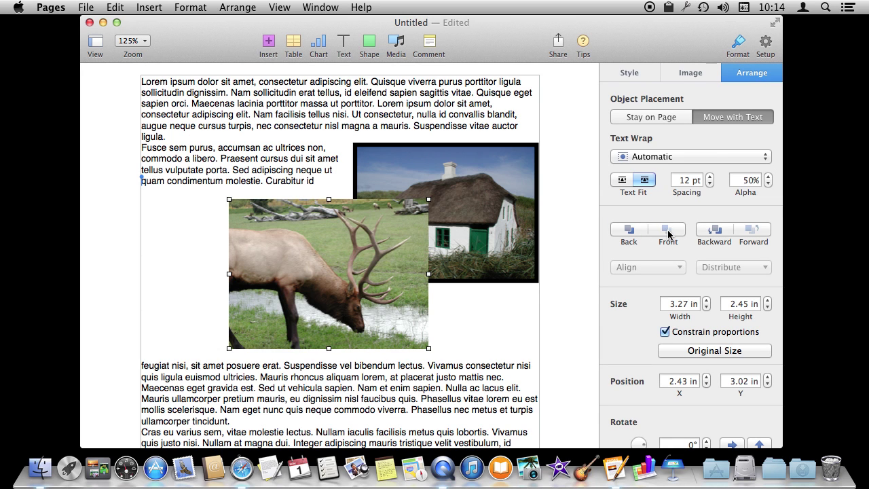
pyautogui.press('Delete')
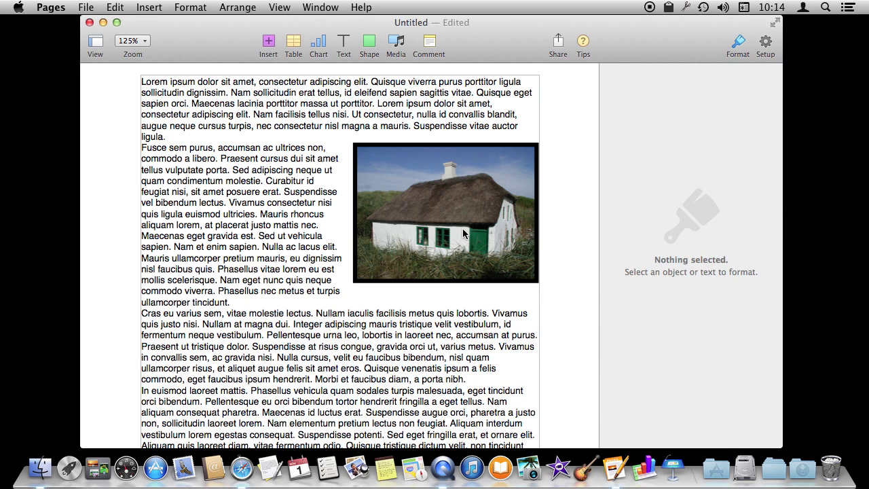
# Try reducing the cottage photo's width to 2.72 in with constrained proportions, then return it to 2.97 in.
pyautogui.click(373, 269)
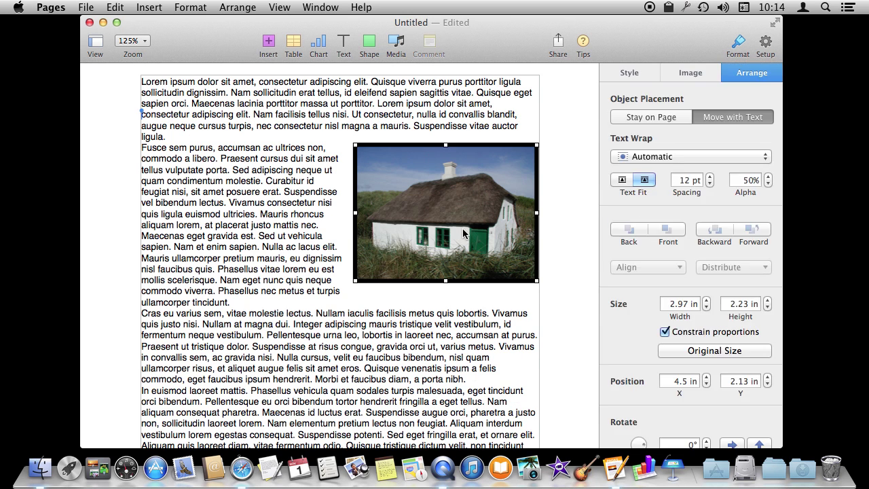
pyautogui.click(707, 309)
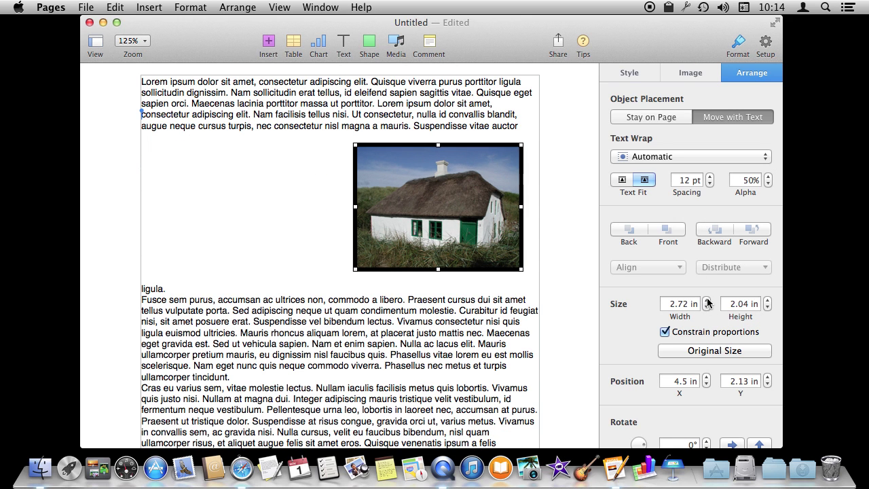
pyautogui.click(707, 301)
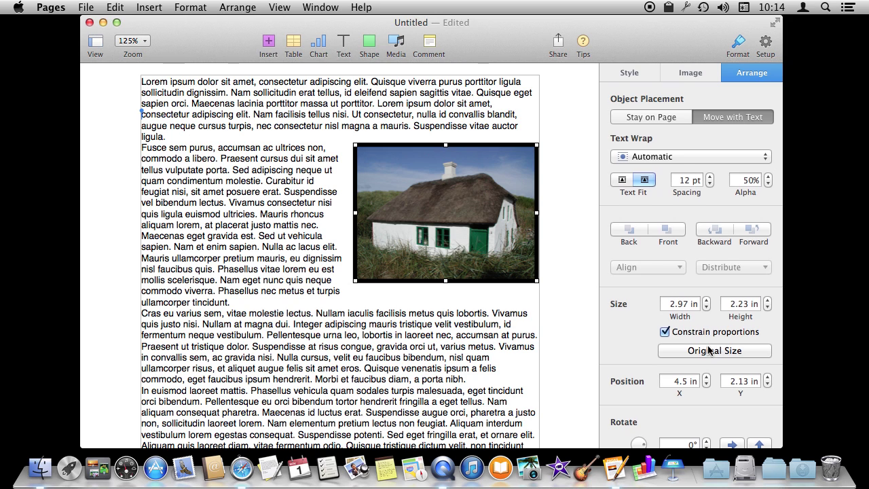
# Rotate the cottage photo 25° and compare the rectangular and contour text fits, leaving the contour fit selected.
pyautogui.scroll(-3, 709, 351)
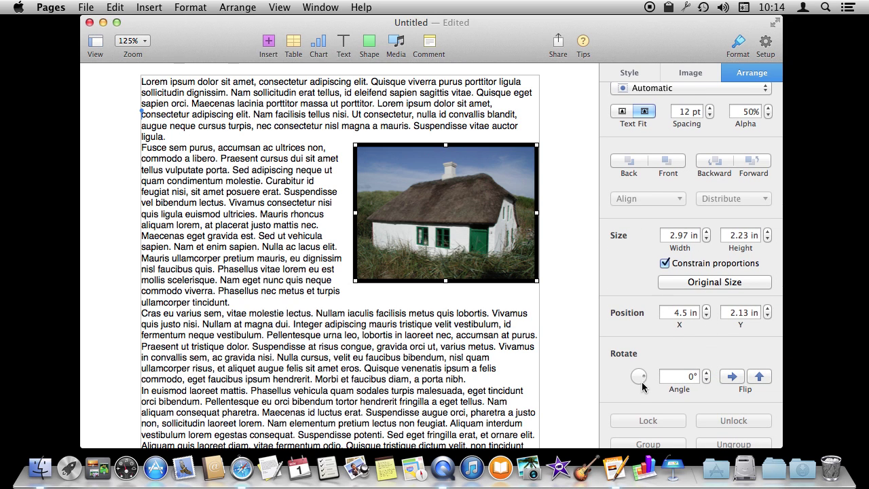
pyautogui.moveTo(642, 382); pyautogui.dragTo(643, 378)
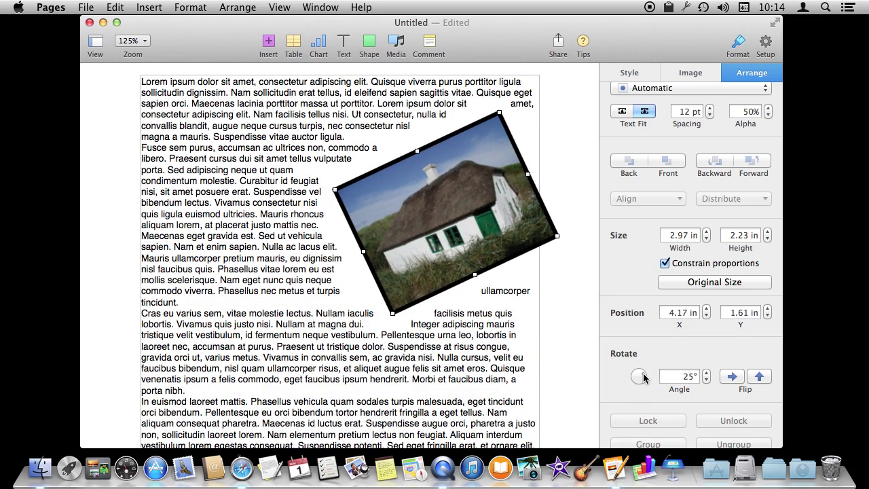
pyautogui.click(645, 112)
pyautogui.click(620, 113)
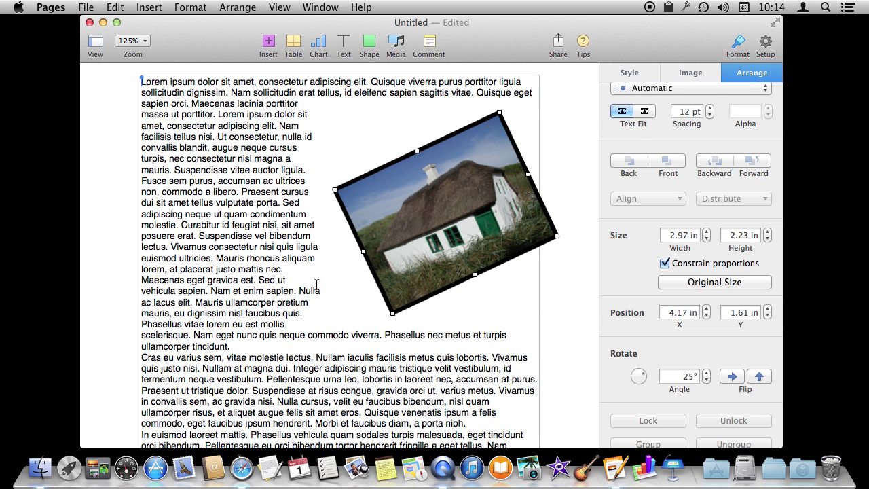
pyautogui.click(643, 113)
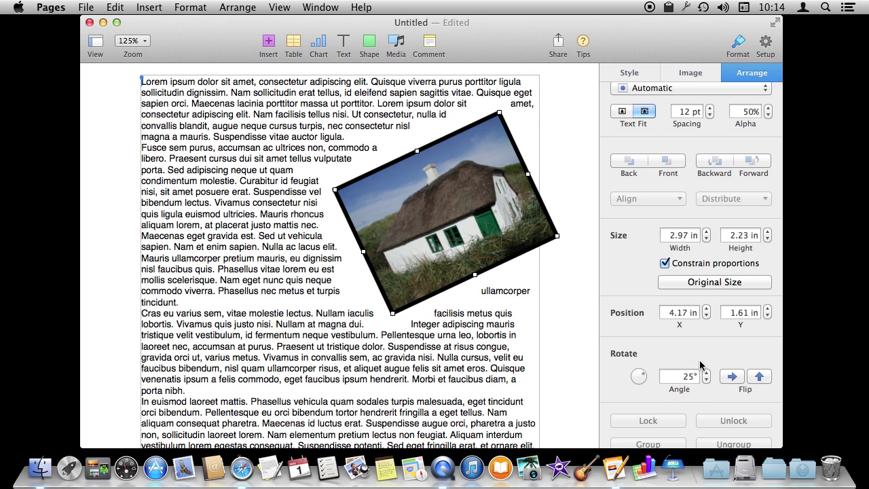
# Try flipping the rotated cottage photo horizontally, then flip it back.
pyautogui.click(739, 377)
pyautogui.click(739, 378)
pyautogui.scroll(-1, 697, 395)
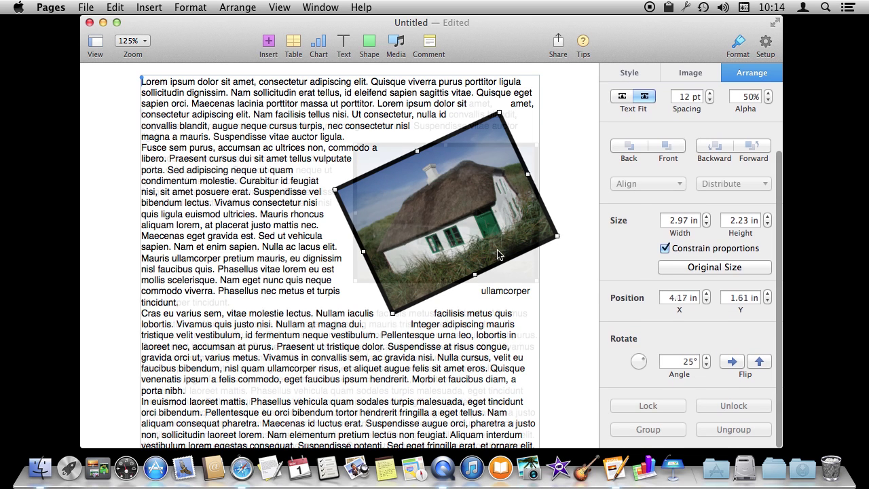
# Return the cottage photo to 0°, try rotating it to about 27° directly on the page, and undo that rotation.
pyautogui.moveTo(363, 251); pyautogui.dragTo(356, 211)
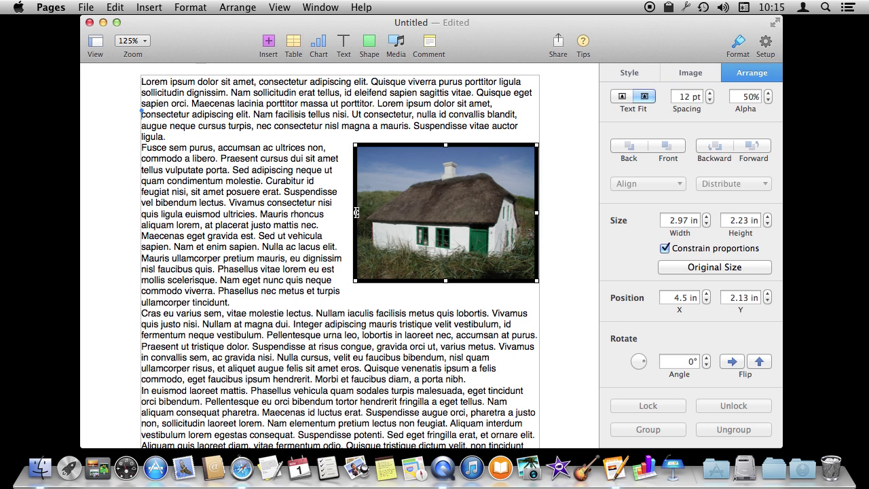
pyautogui.moveTo(355, 146); pyautogui.dragTo(348, 196)
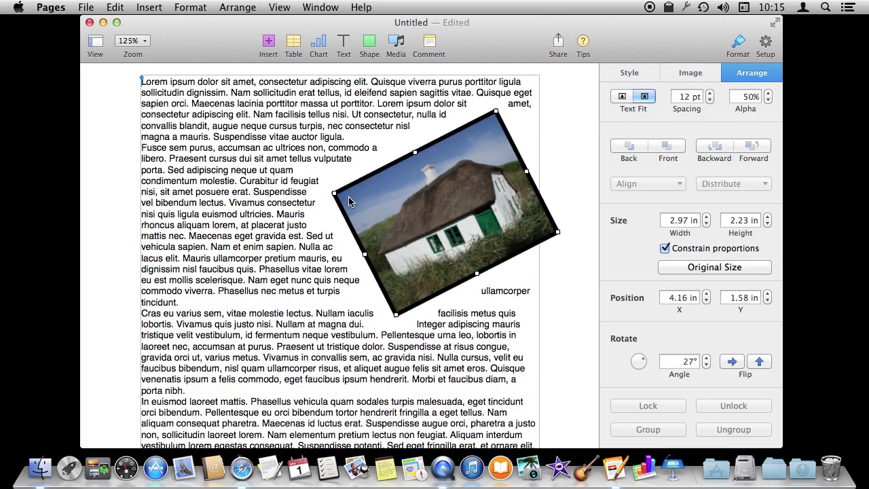
pyautogui.press('super+z')
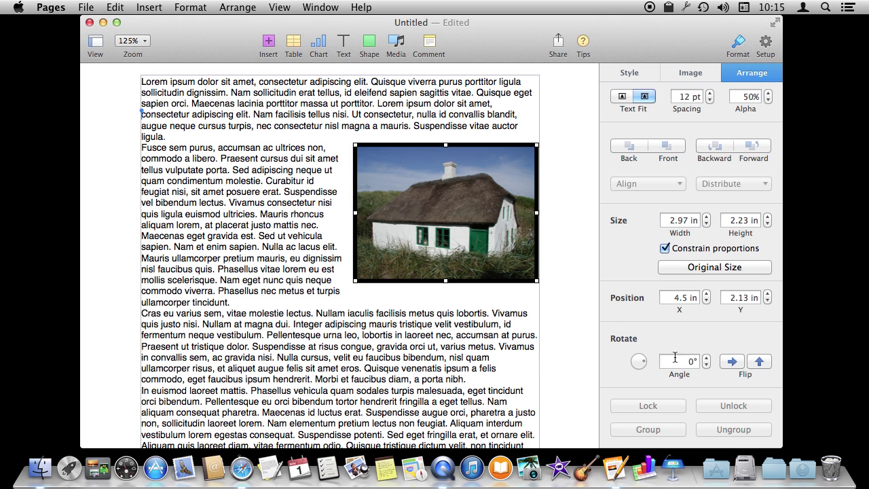